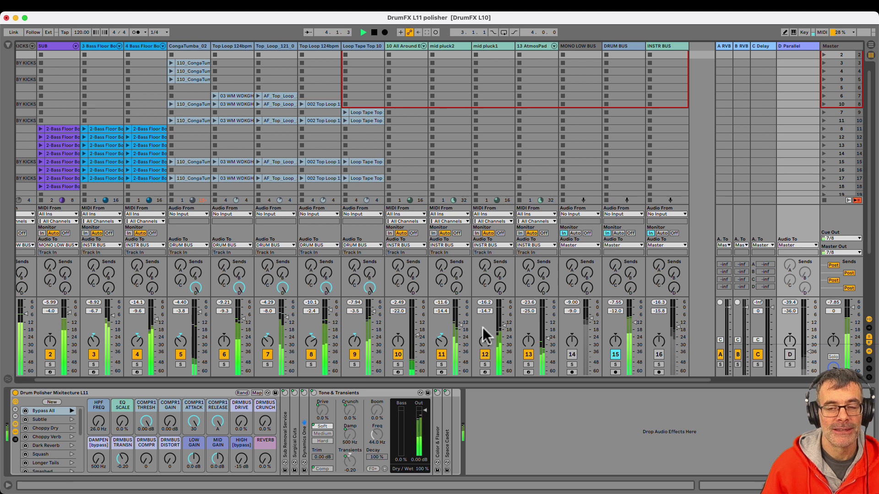
- Examine the device chains on the CongaTumba, Loop Tape Top and DRUM BUS tracks and the loop track's output routing, and stop playback
left_click(182, 47)
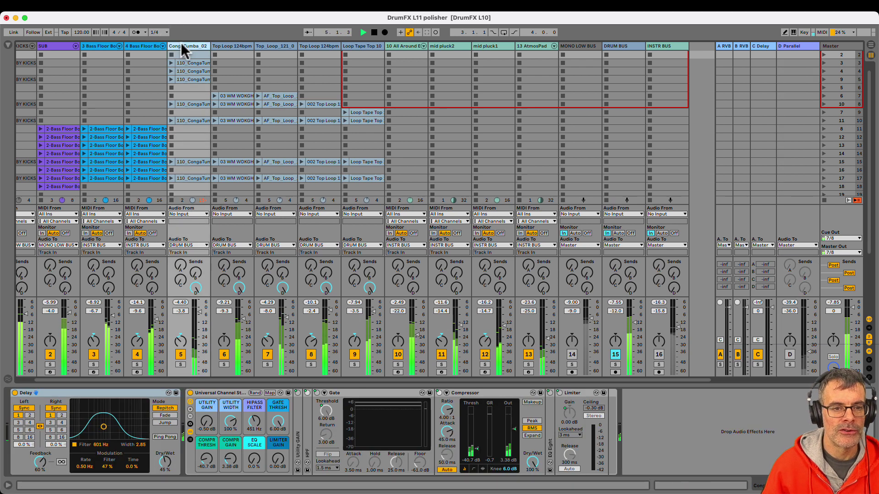
left_click(356, 47)
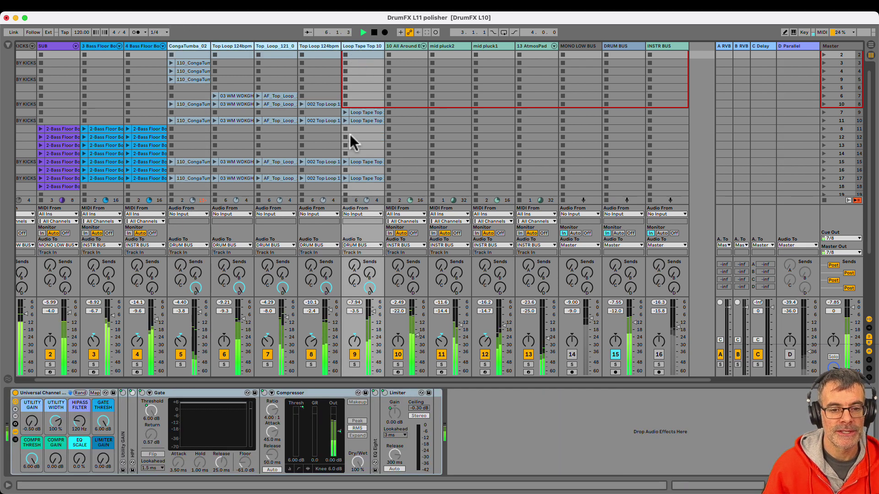
left_click(356, 245)
left_click(356, 244)
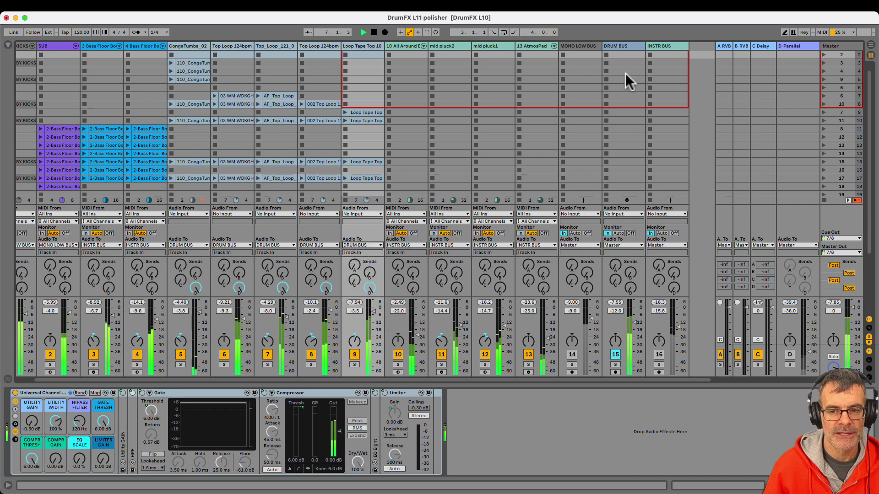
left_click(621, 48)
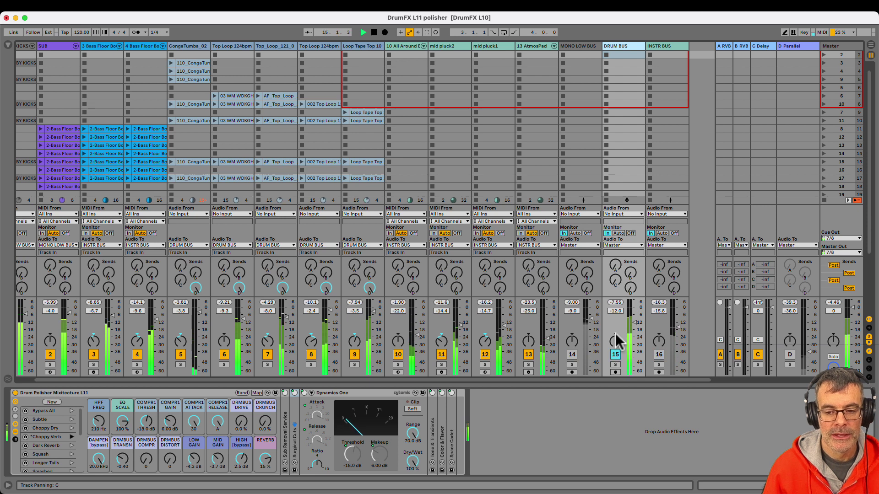
key("space")
- Set the Loop Tape Top track's send to D Parallel to 0.0 dB and show the return's Drum Polisher rack
left_click(369, 289)
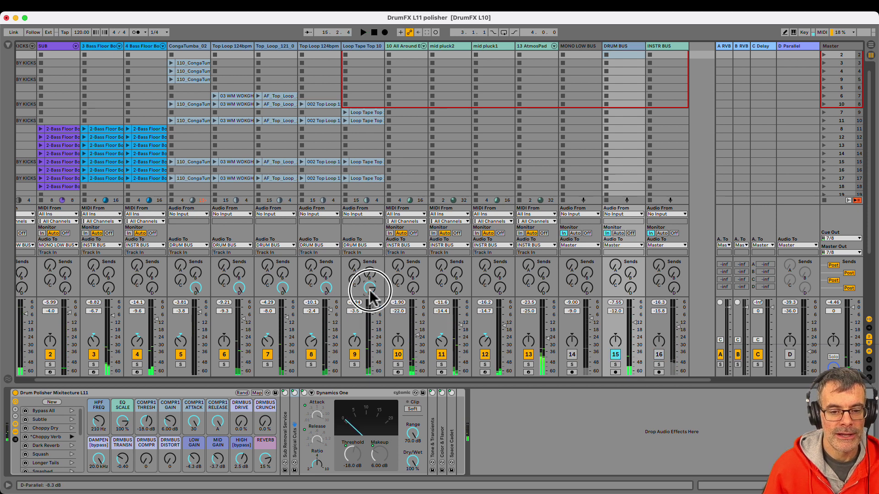
left_click_drag(369, 290, 370, 290)
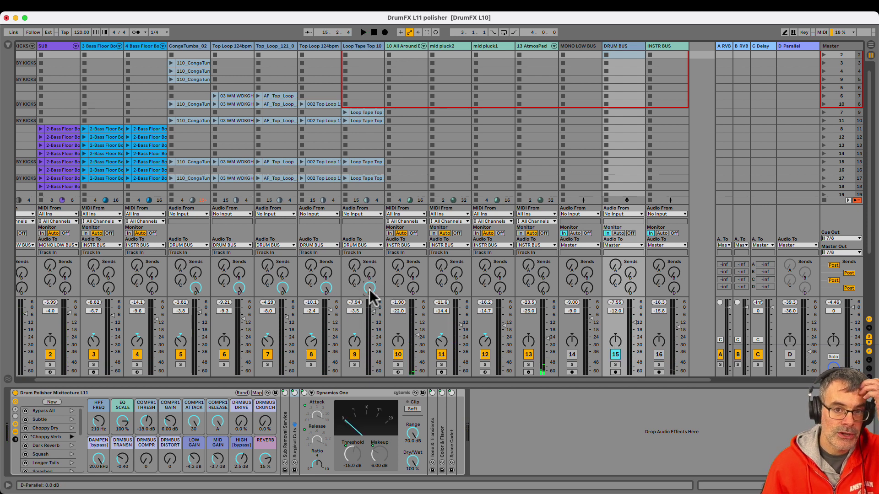
left_click(792, 46)
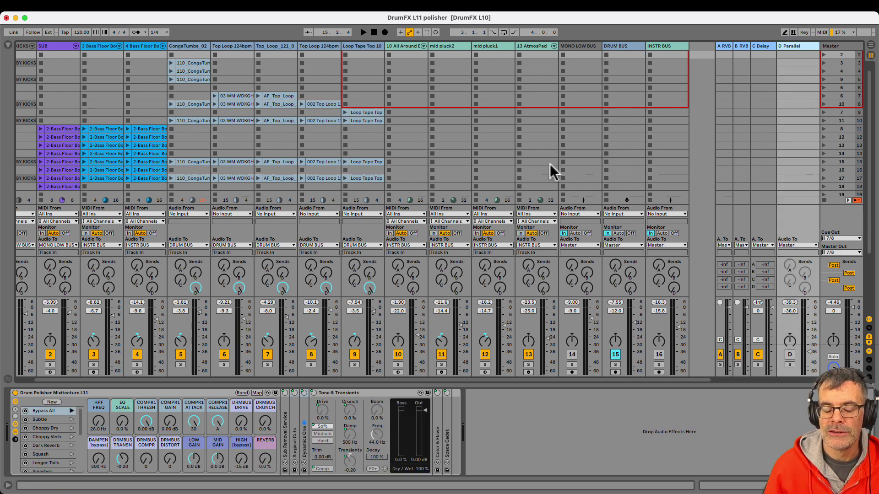
left_click(113, 396)
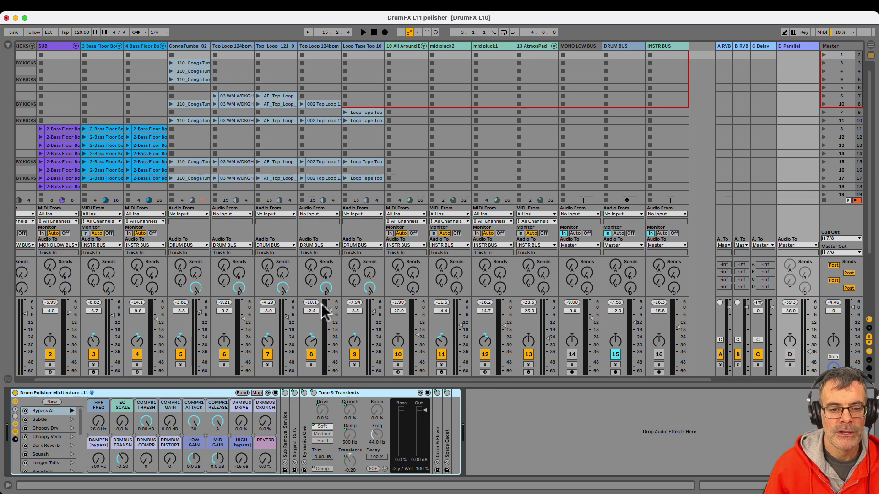
left_click(370, 286)
- Raise the D Parallel return's volume to -7.0 dB during playback, and stop the set
key("space")
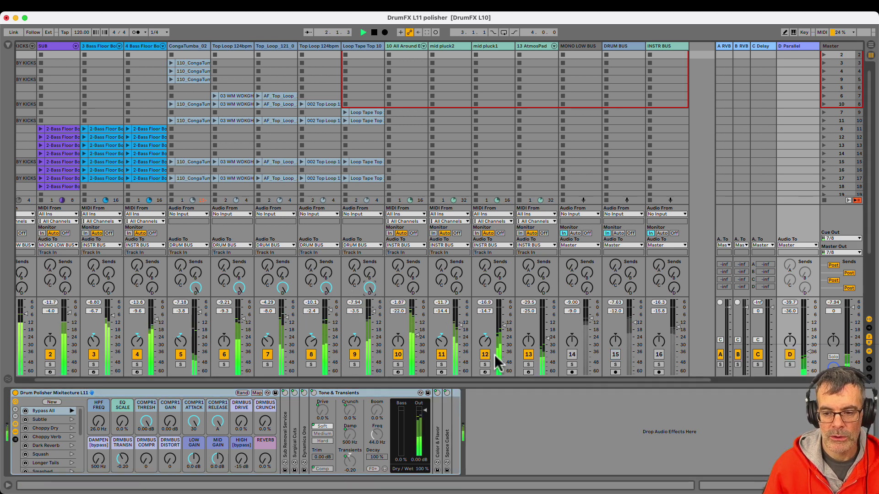
left_click(790, 354)
left_click_drag(801, 366, 809, 351)
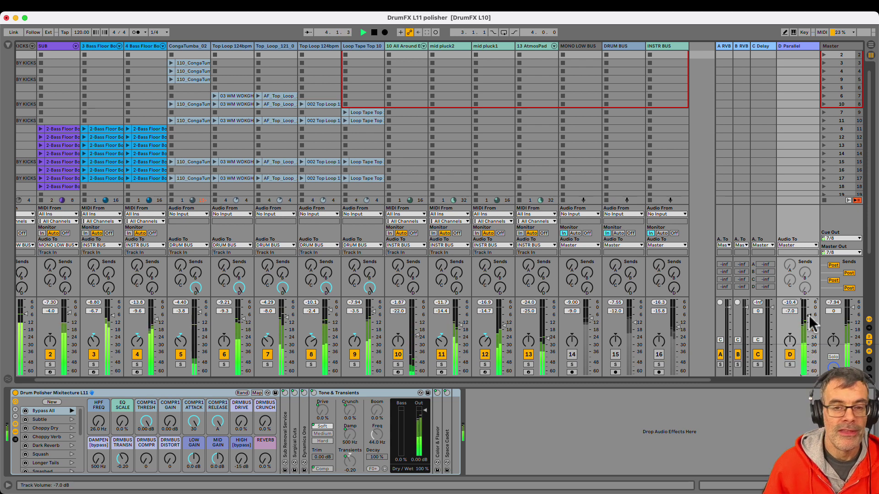
key("space")
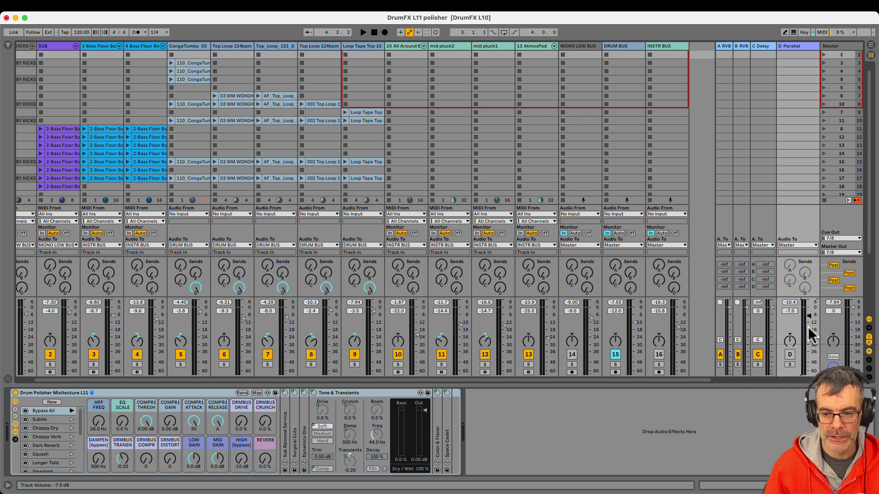
- Play the set and compare the effect racks on DRUM BUS and the D Parallel return
key("space")
left_click(625, 46)
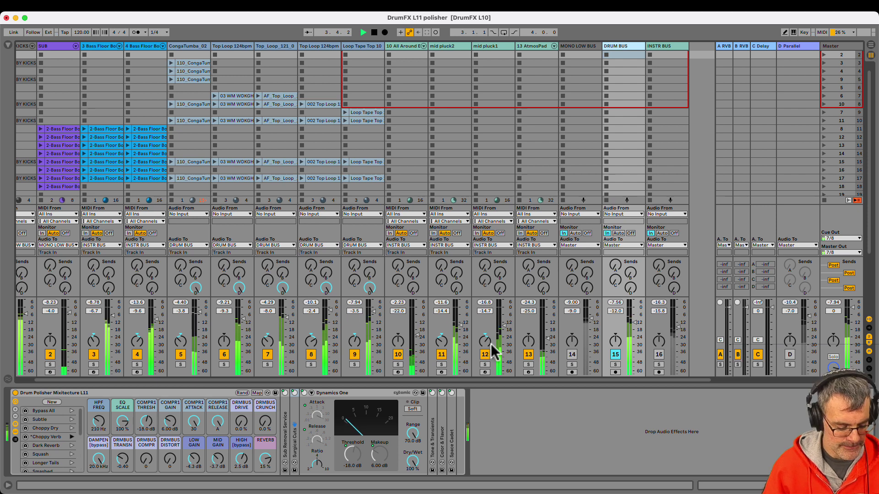
left_click(786, 45)
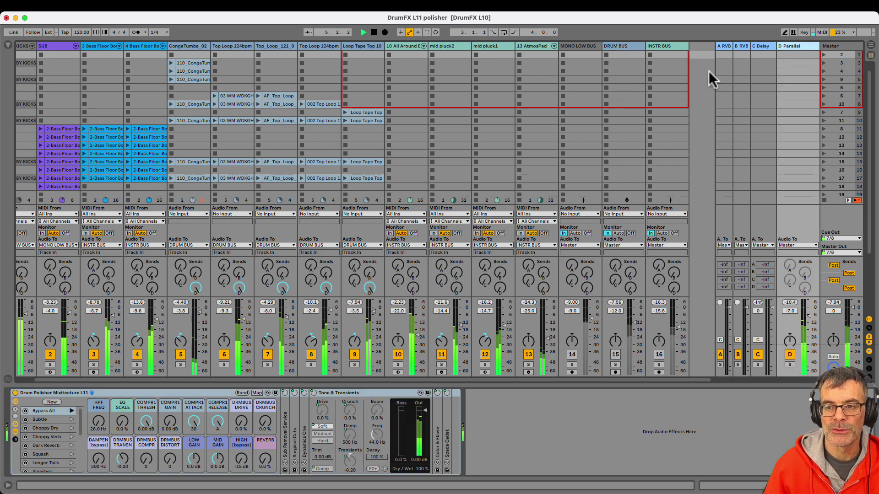
- Audition the D Parallel rack's Subtle, Choppy Dry, Choppy Verb, Dark Reverb and Squash chain presets, ending on Longer Tails
left_click(48, 393)
left_click(50, 413)
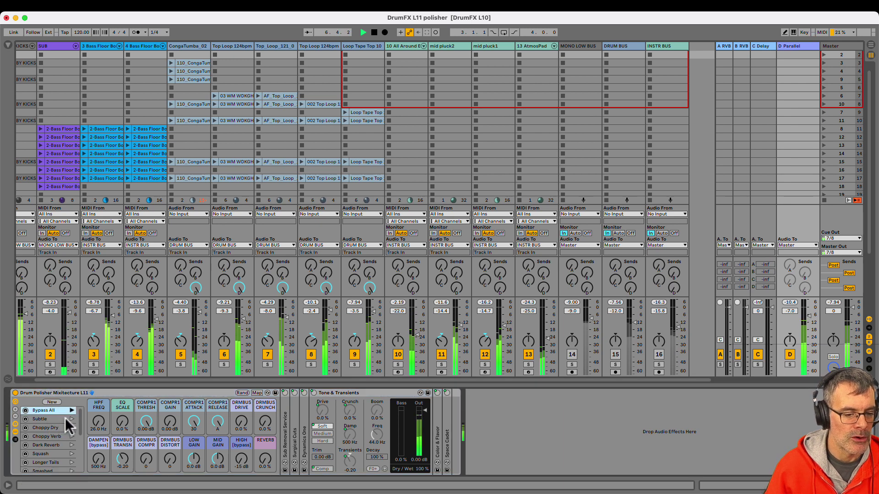
left_click(71, 419)
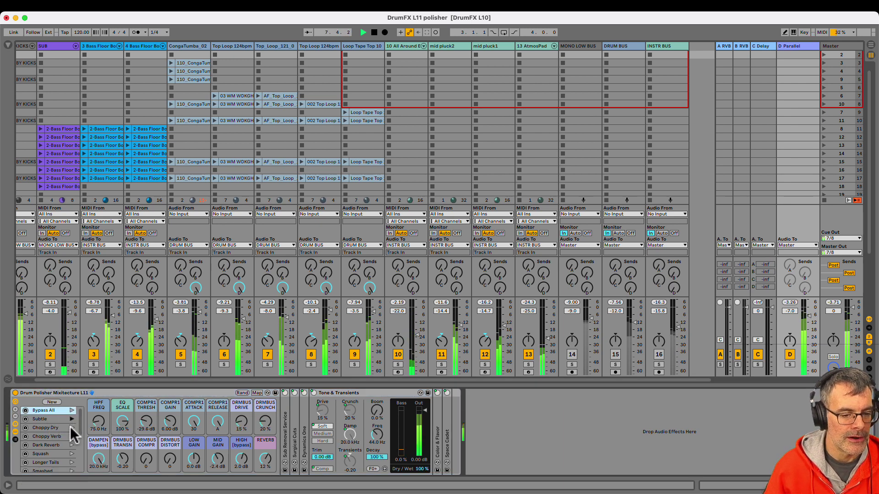
left_click(71, 428)
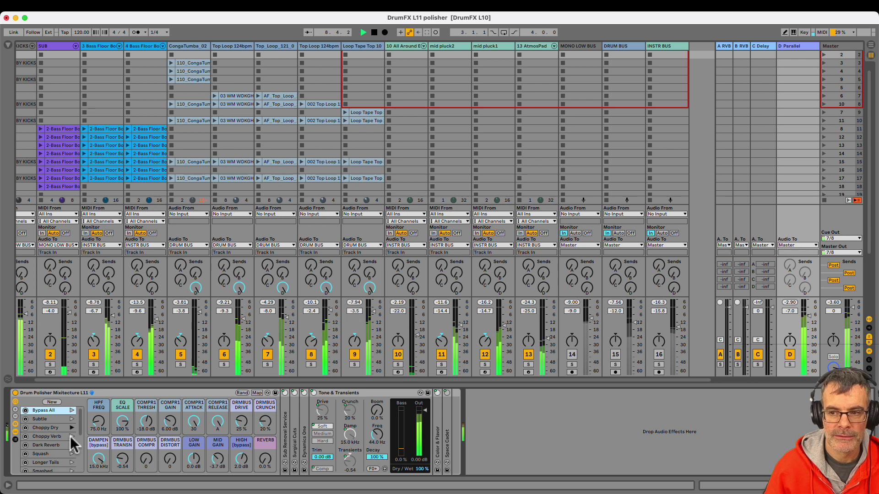
left_click(71, 437)
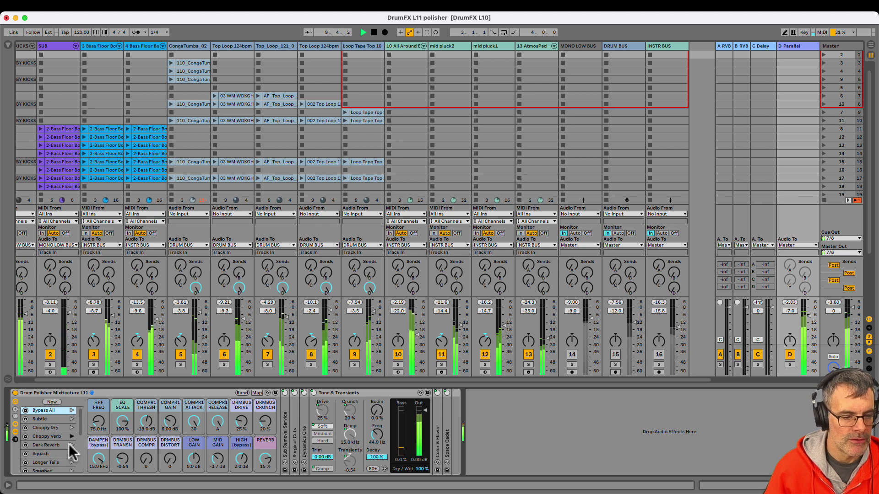
left_click(71, 445)
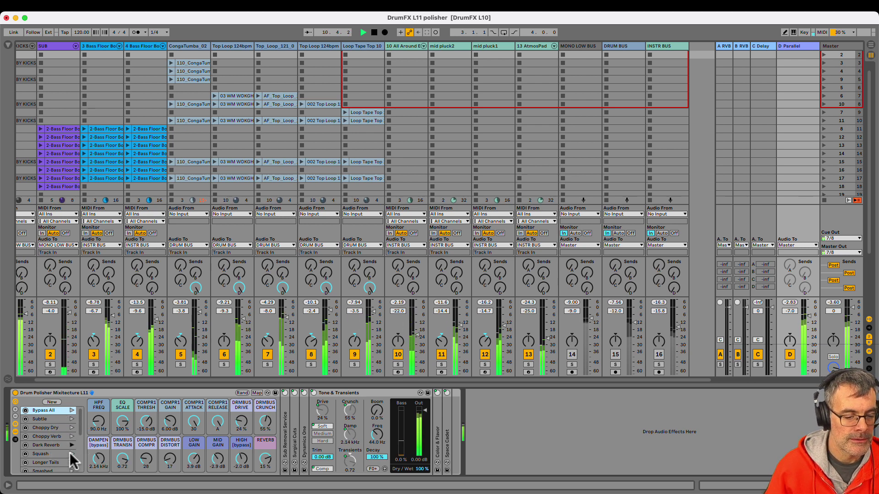
left_click(71, 454)
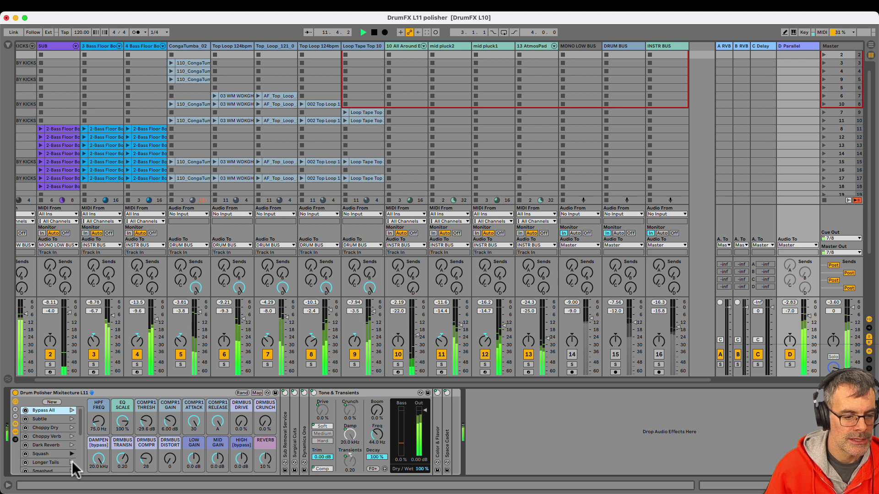
left_click(73, 461)
scroll(59, 441, "down", 1)
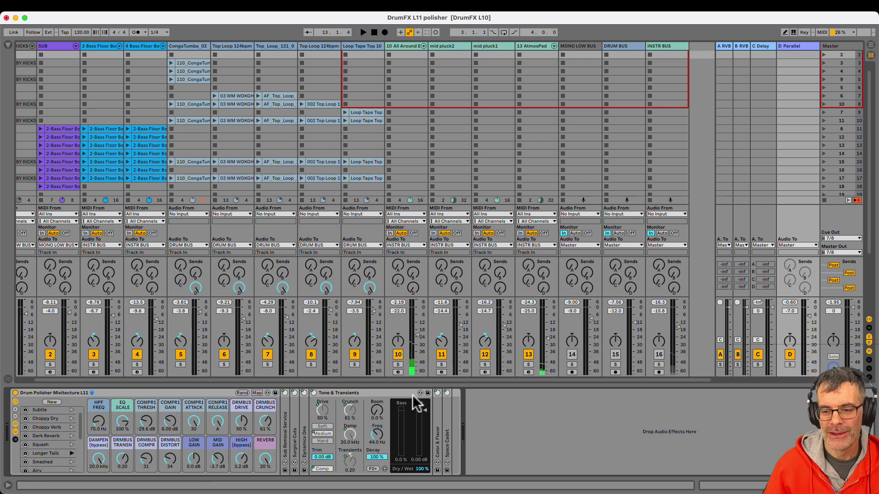
- Restart playback and pull the D Parallel return's volume down to -inf
left_click(809, 323)
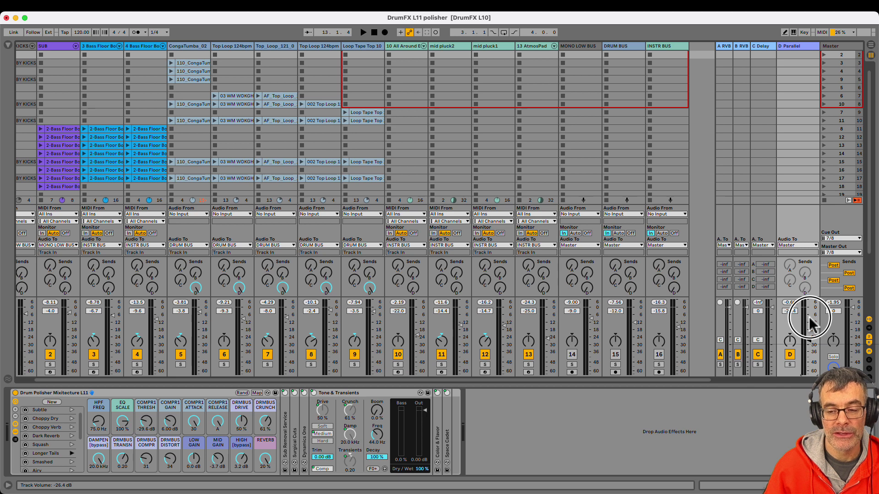
key("space")
left_click_drag(809, 317, 810, 316)
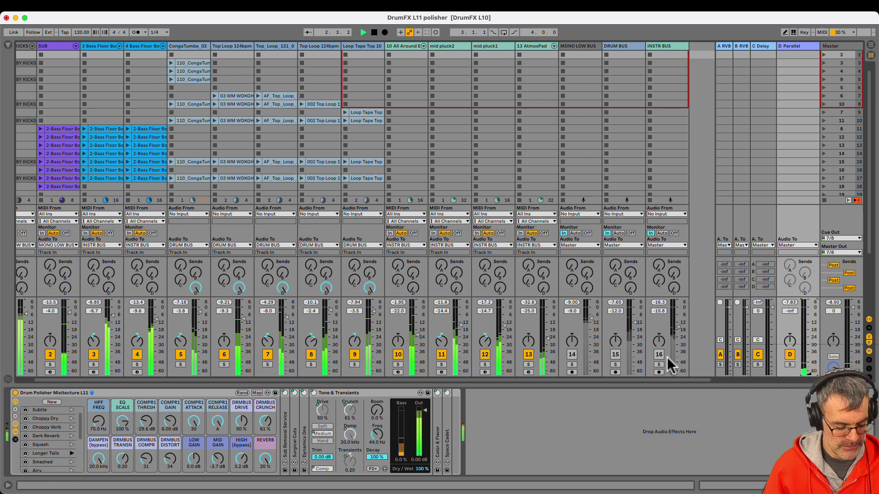
- Activate MONO LOW BUS and DRUM BUS, and bring the D Parallel return's volume up to -26.4 dB
key("F7")
key("F6")
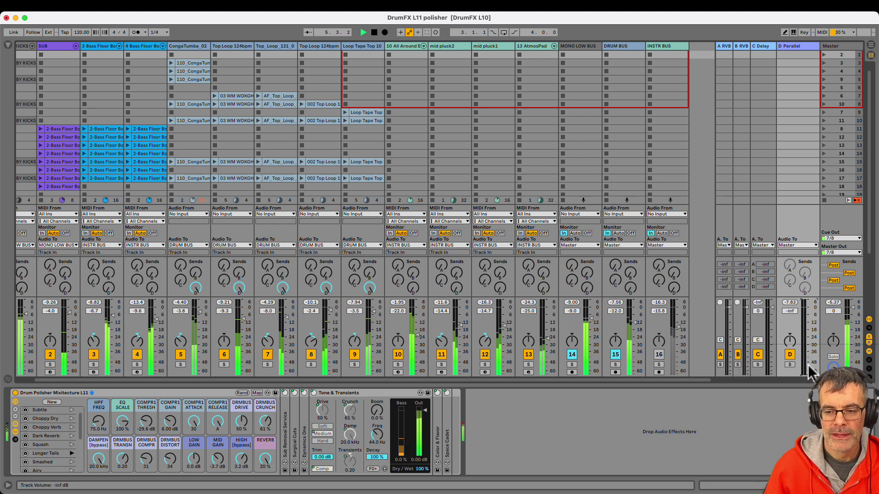
left_click_drag(806, 365, 809, 372)
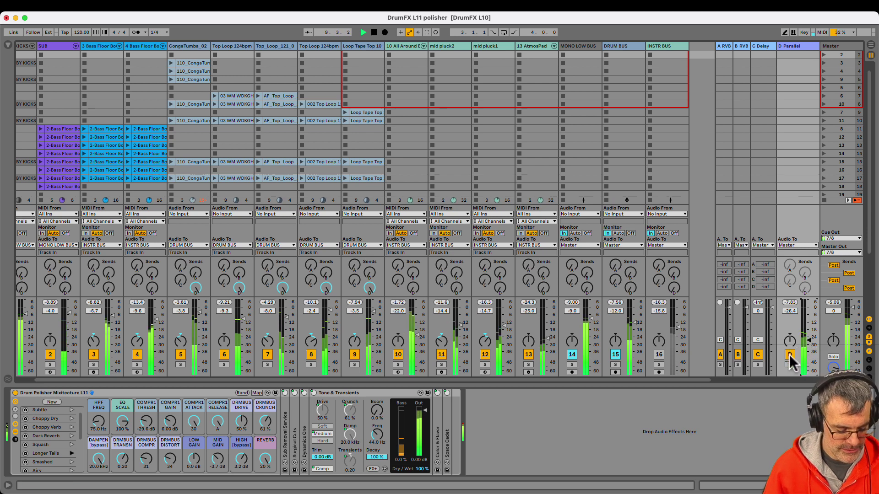
- Switch the D Parallel return off and on repeatedly during playback to compare the mix with and without it, leaving it off
left_click(789, 355)
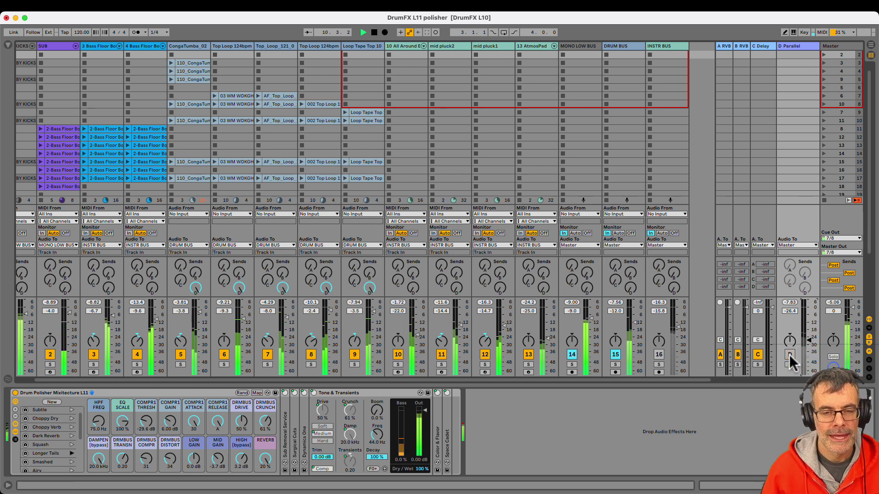
left_click(790, 355)
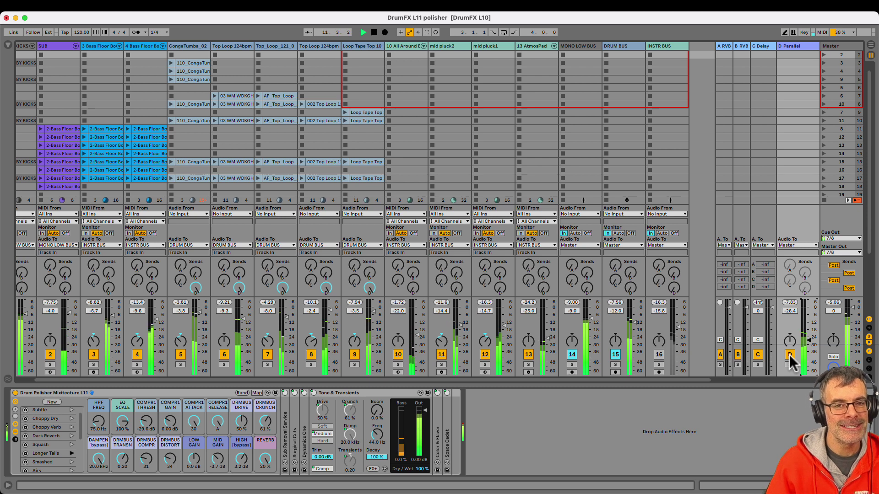
left_click(790, 355)
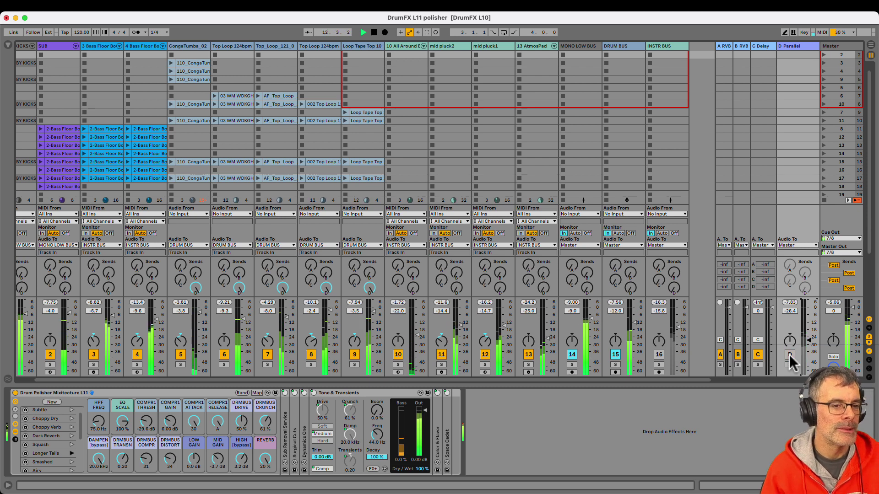
left_click(790, 356)
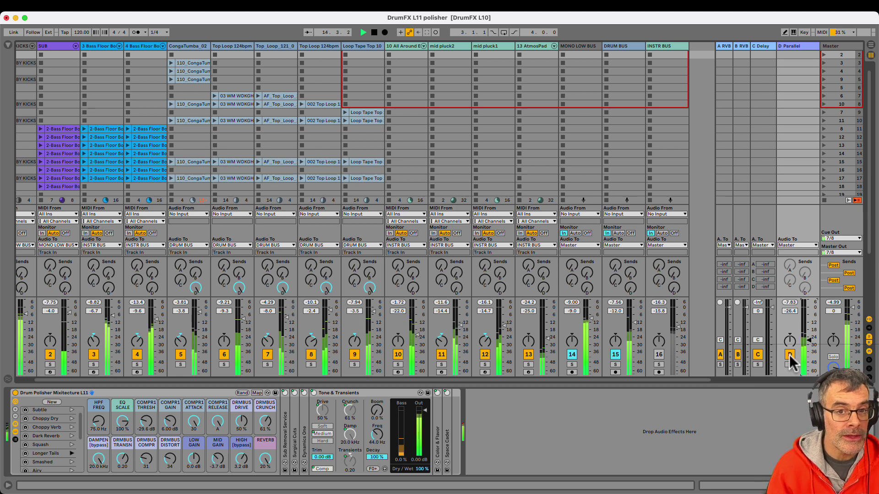
left_click(789, 355)
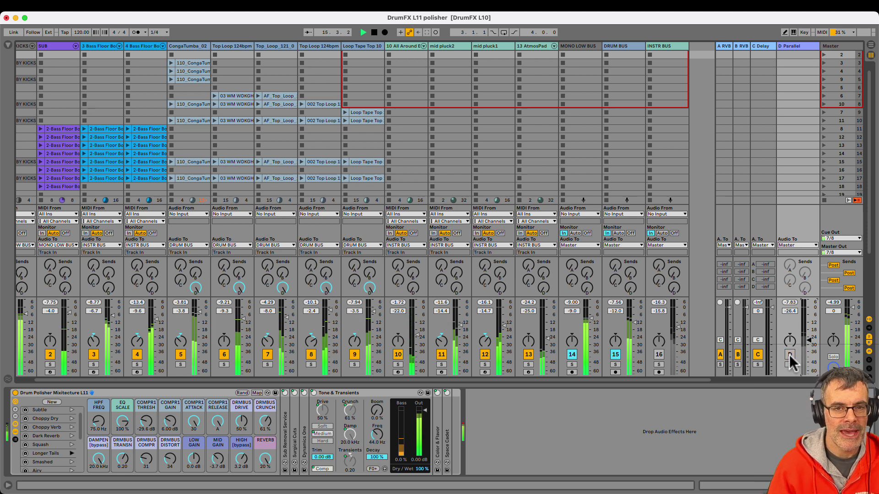
left_click(789, 355)
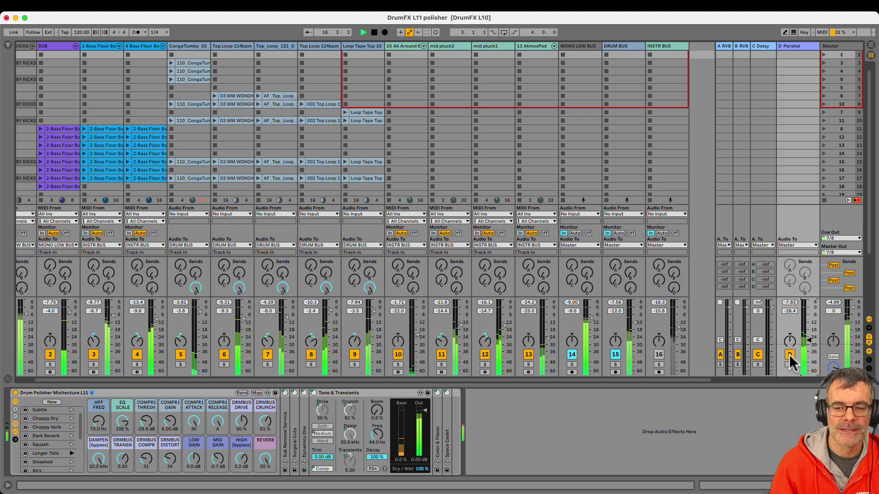
left_click(789, 355)
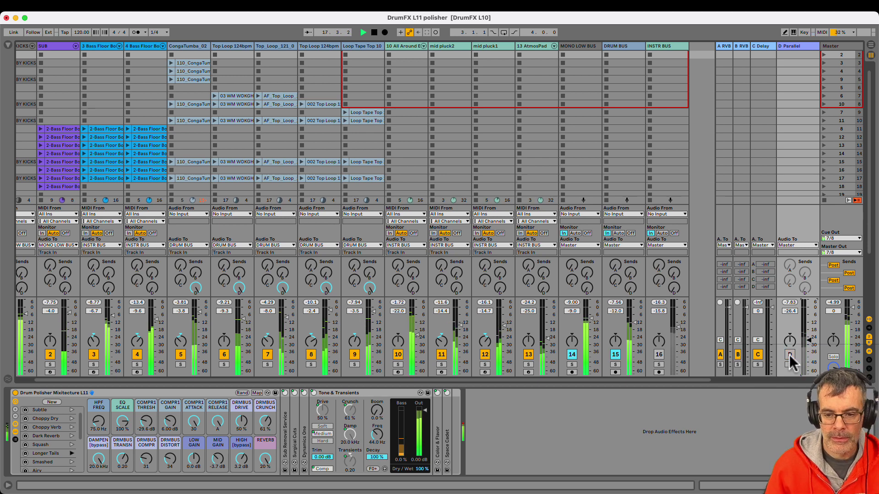
left_click(789, 355)
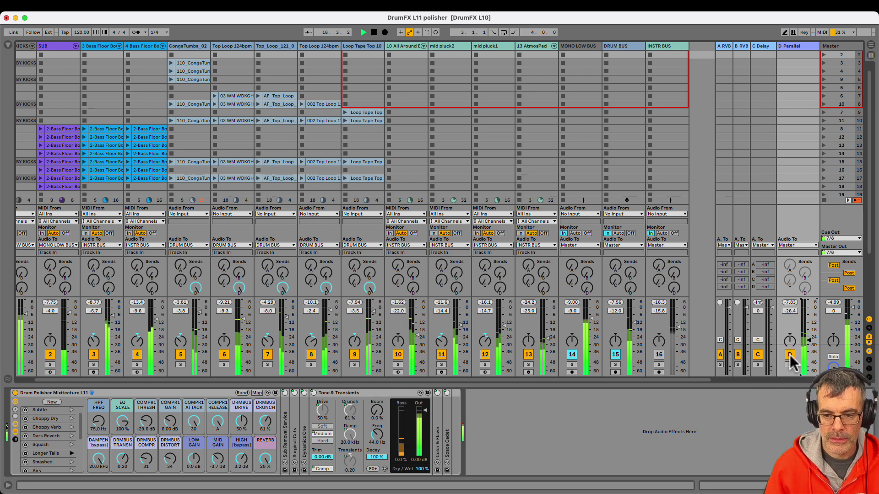
left_click(790, 357)
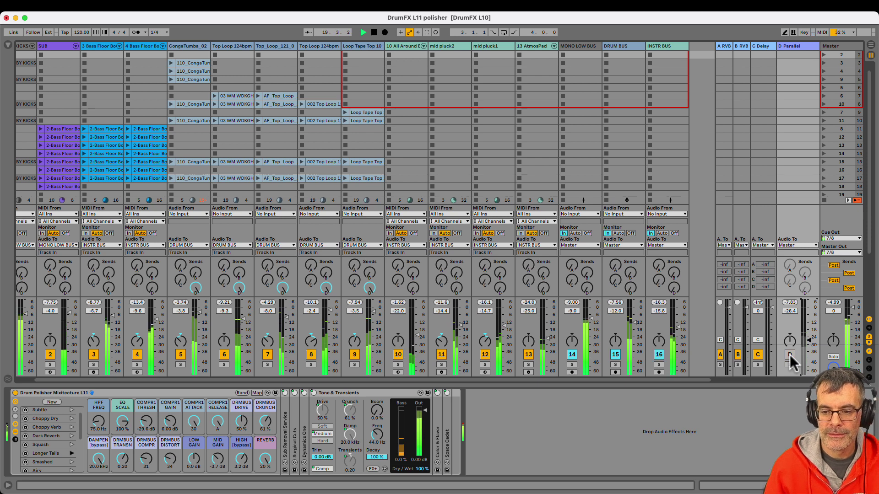
left_click(790, 355)
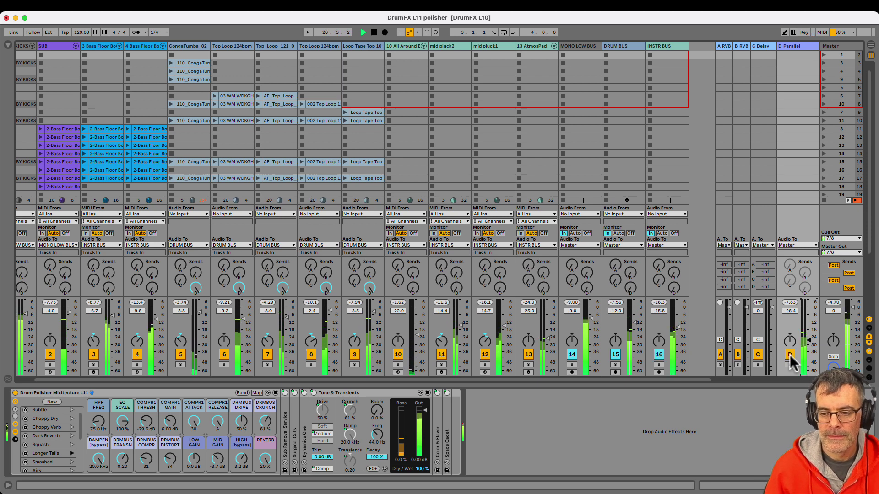
left_click(790, 355)
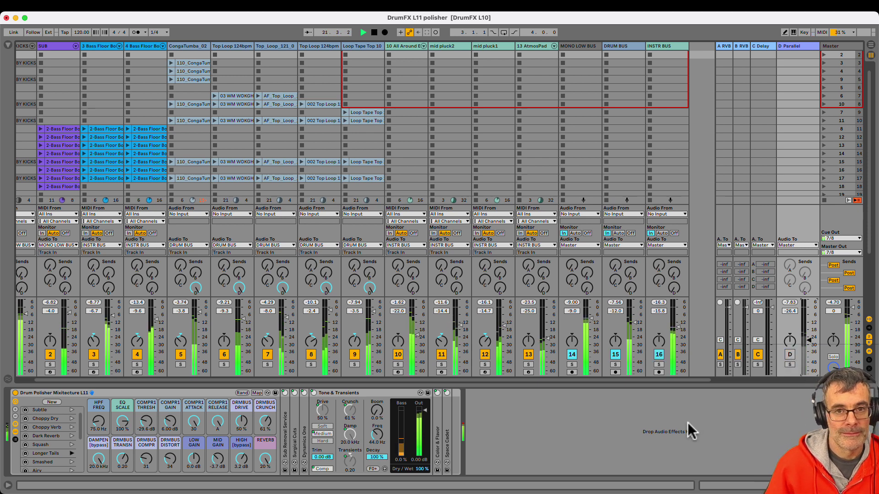
- Switch the D Parallel return back on and audition its rack's Smashed, Longer Tails and Squash chain presets, ending on Dark Reverb
key("0")
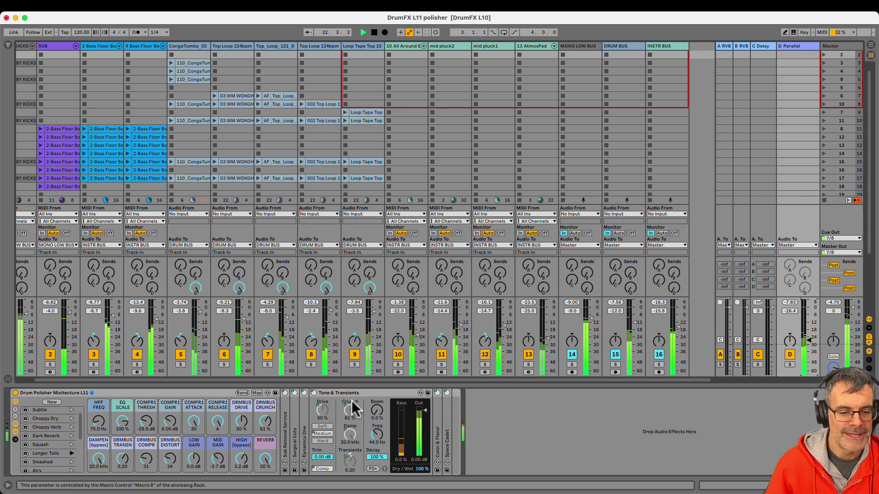
left_click(791, 47)
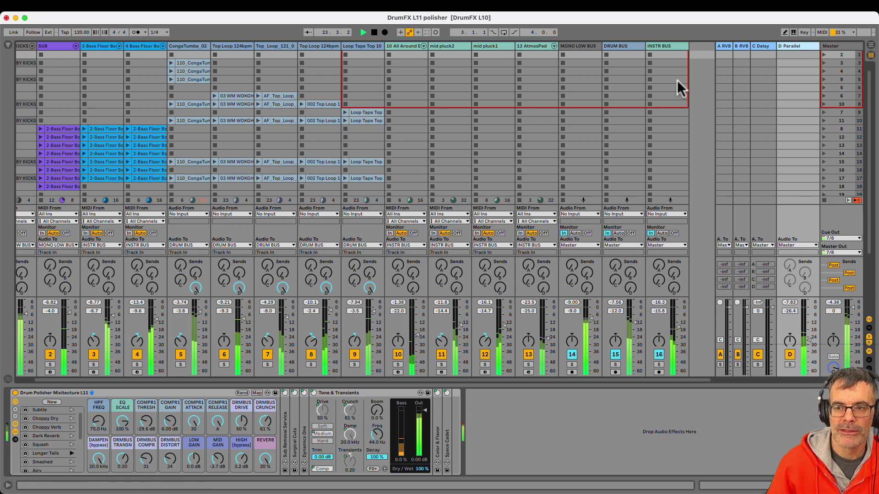
left_click(72, 462)
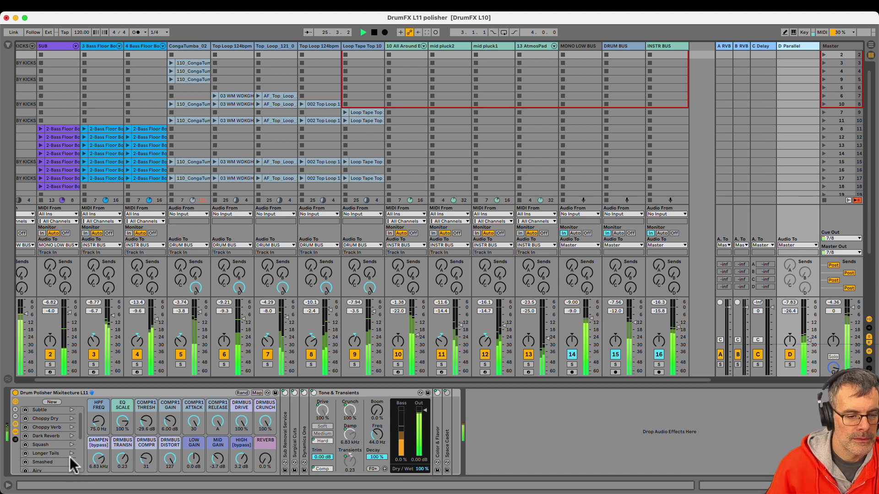
left_click(72, 453)
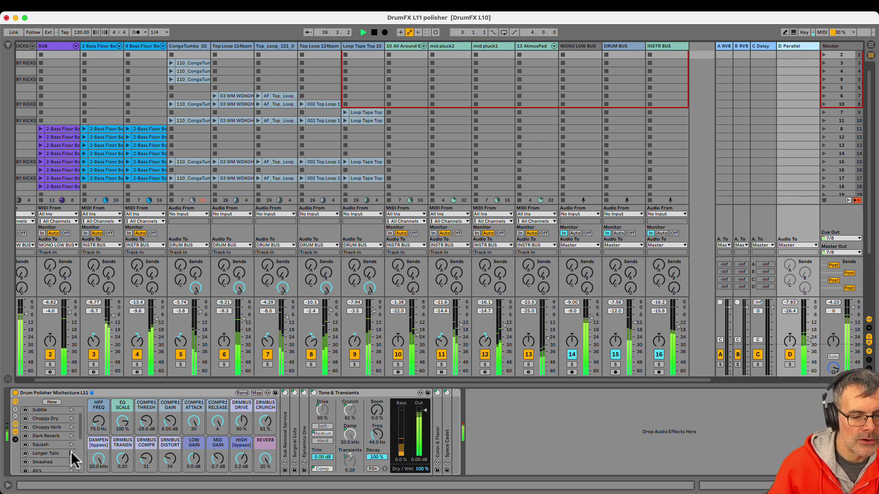
left_click(72, 444)
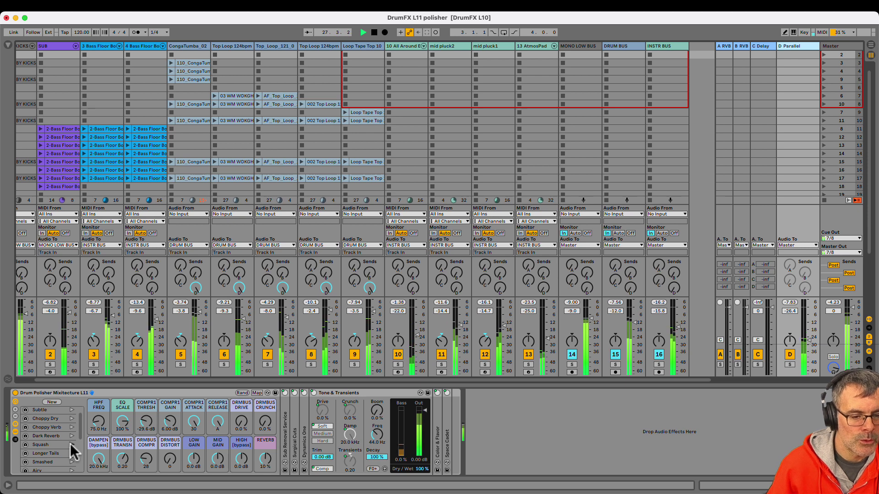
left_click(71, 436)
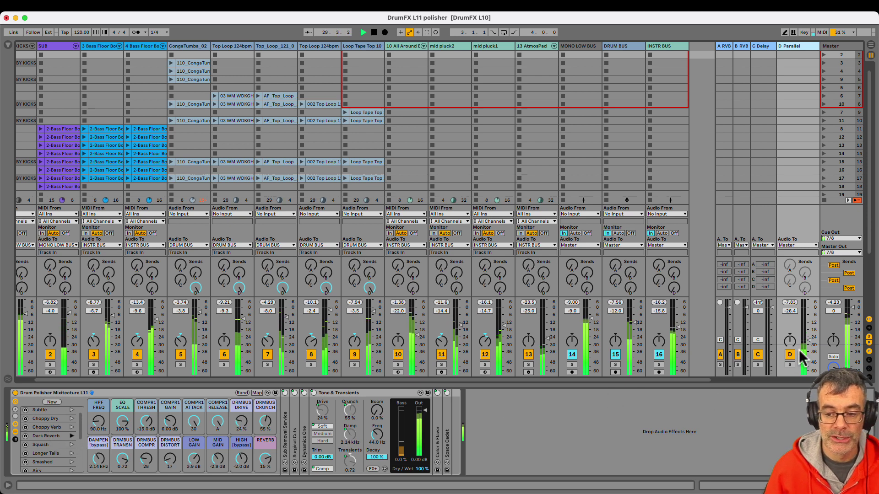
- Sweep the D Parallel return's volume down to -48.0 dB and up to -14.0 dB during playback, settling on -22.0 dB
left_click_drag(803, 358, 809, 374)
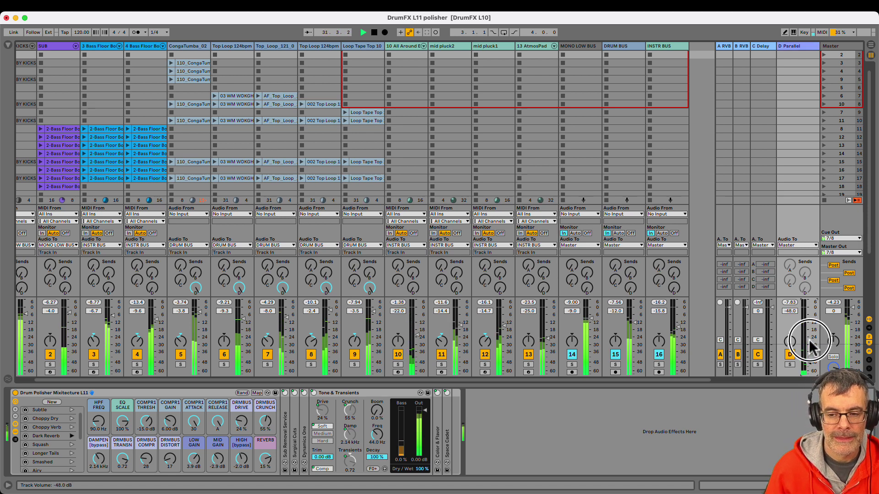
scroll(810, 347, "up", 5)
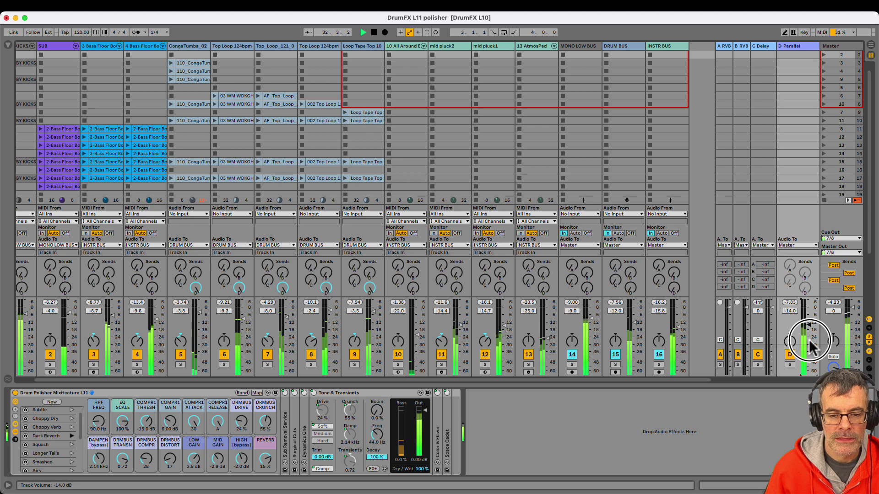
scroll(810, 347, "down", 3)
scroll(810, 346, "down", 3)
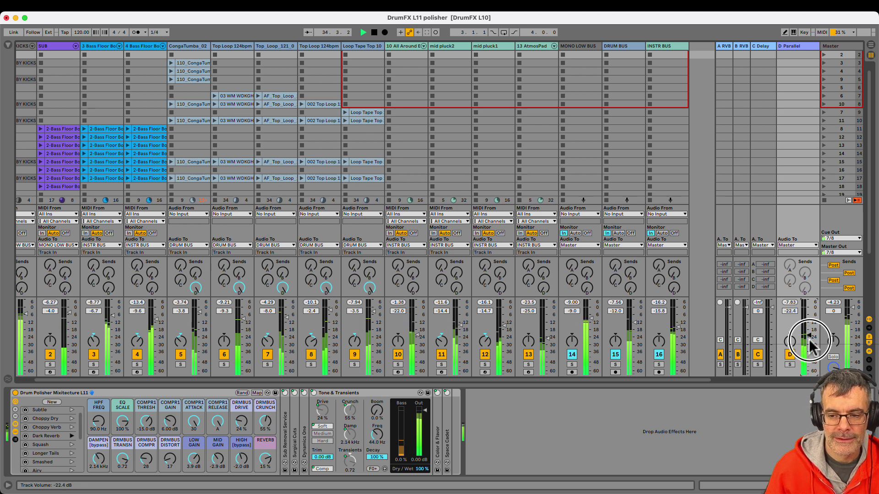
scroll(810, 347, "up", 1)
scroll(810, 347, "down", 2)
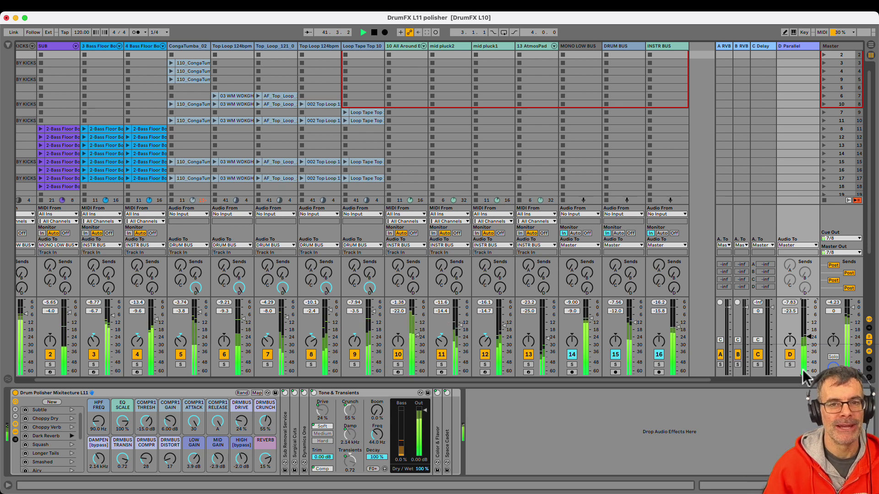
key("m")
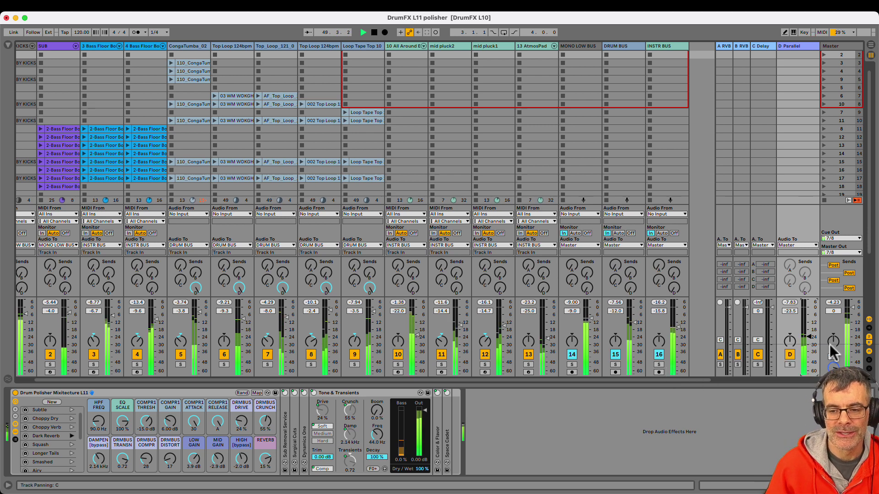
left_click_drag(813, 346, 809, 342)
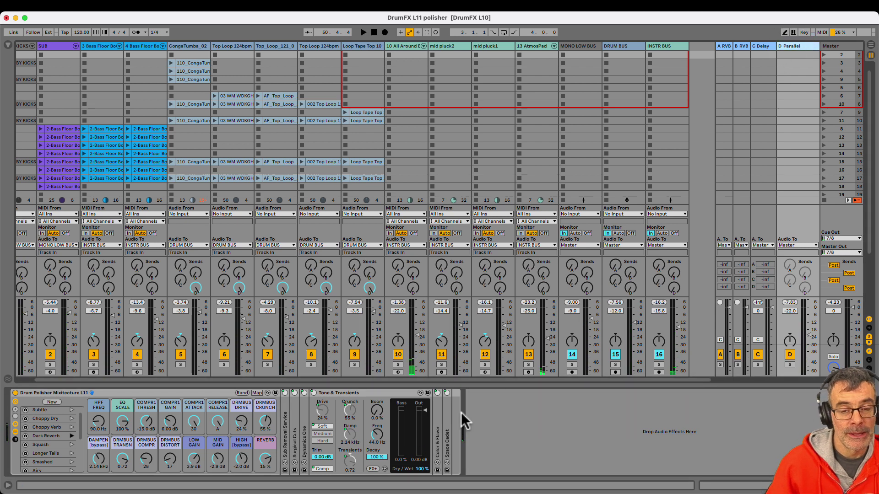
- Inspect the Sub Removal Service and Surgical Cuts devices inside the Drum Polisher rack, folding each one again
double_click(287, 442)
double_click(316, 393)
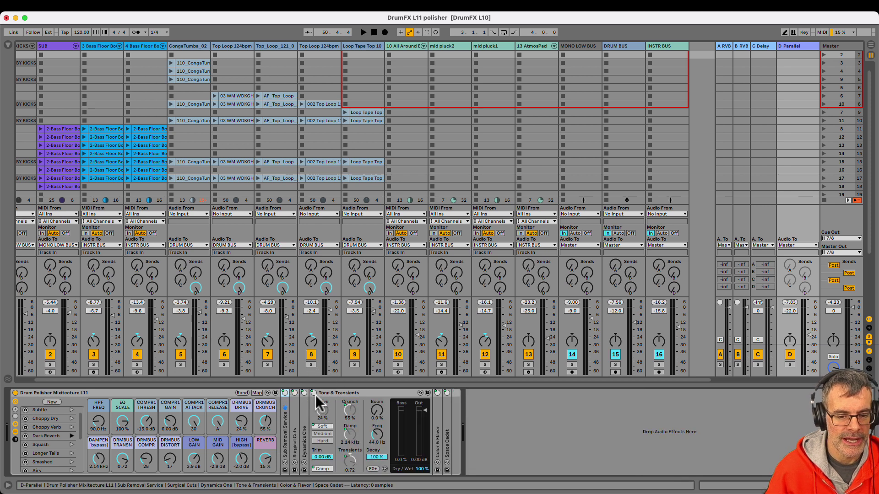
double_click(295, 442)
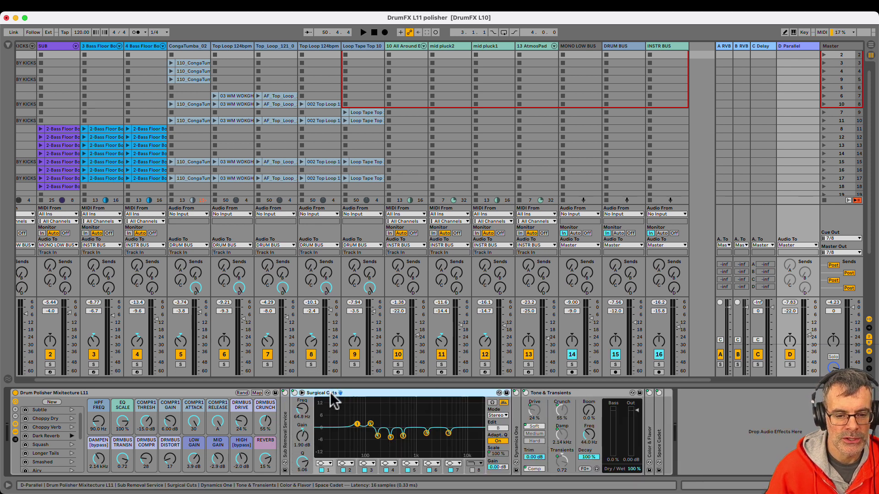
double_click(329, 393)
- Unfold the rack's Dynamics One compressor, set the COMPR1 THRESH macro to 0.00 dB, and fold the device again
double_click(303, 440)
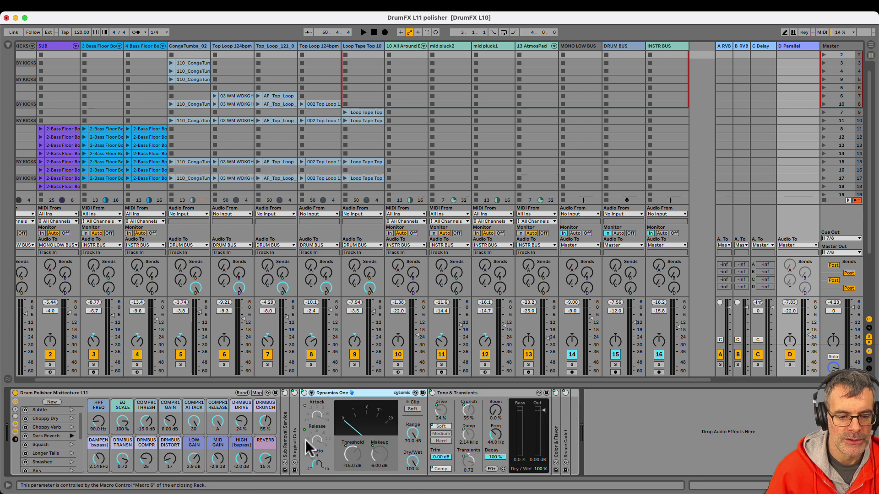
left_click_drag(146, 427, 146, 422)
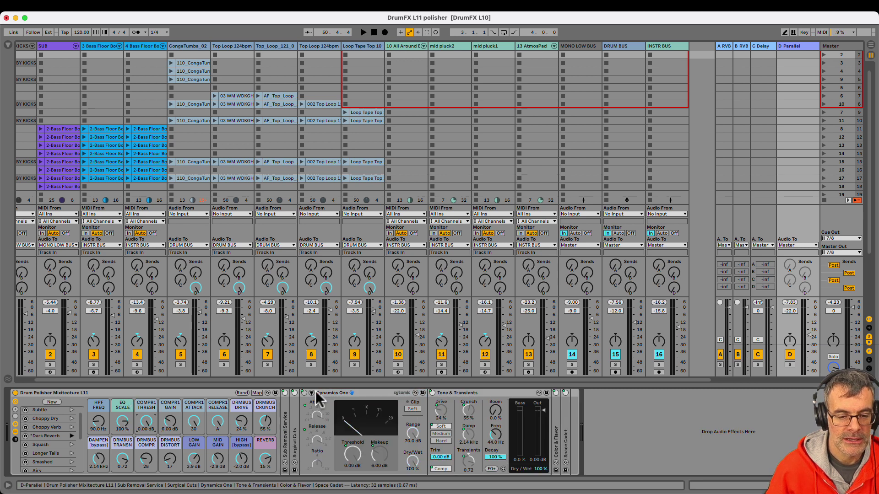
double_click(328, 393)
left_click(325, 392)
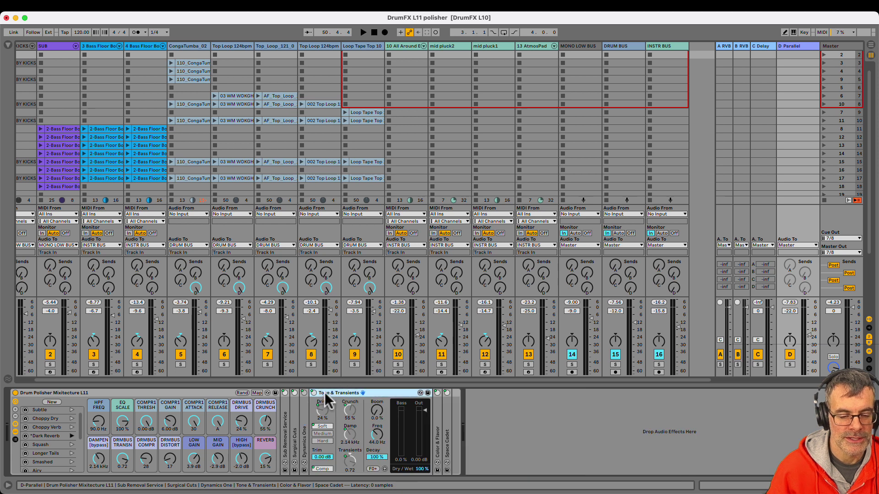
- Restart playback with MONO LOW BUS, DRUM BUS and INSTR BUS deactivated so that the D Parallel return plays alone
key("space")
left_click(145, 458)
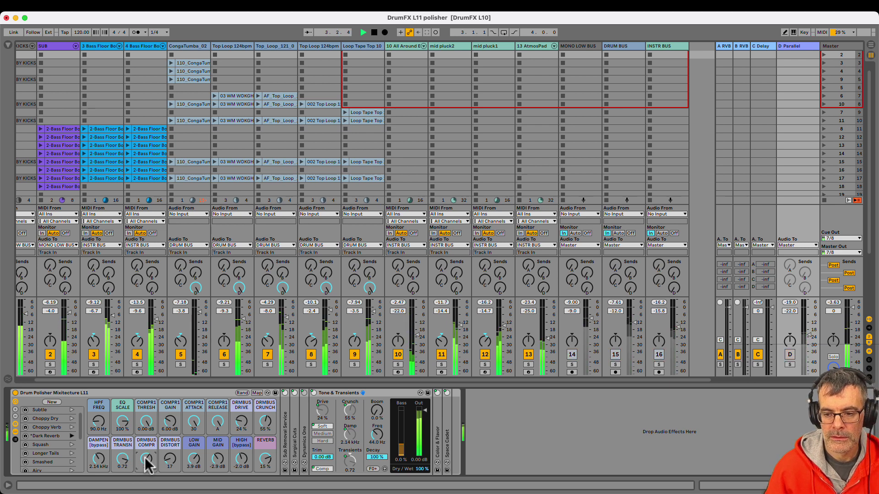
key("space")
key("space")
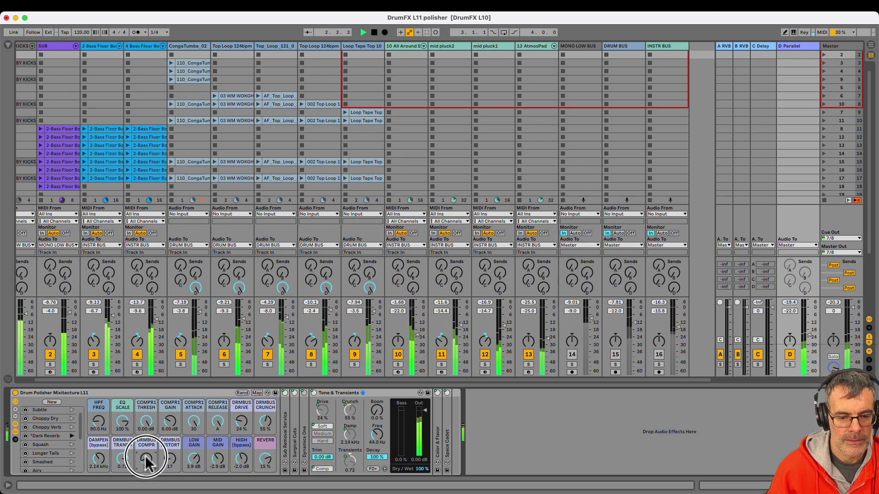
- Set the Drum Polisher rack's DRMBUS COMPR macro to 53 and its HIGH macro to -4.5 dB
left_click(145, 459)
left_click_drag(145, 457, 147, 457)
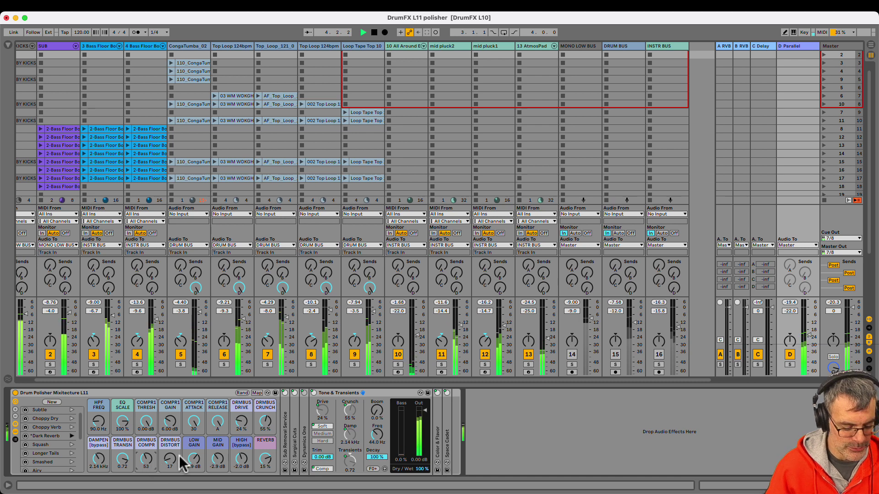
left_click_drag(242, 458, 244, 474)
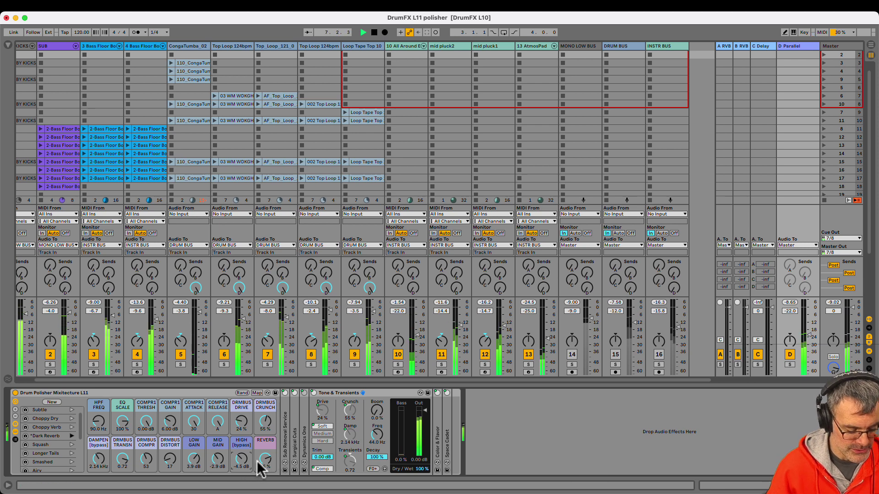